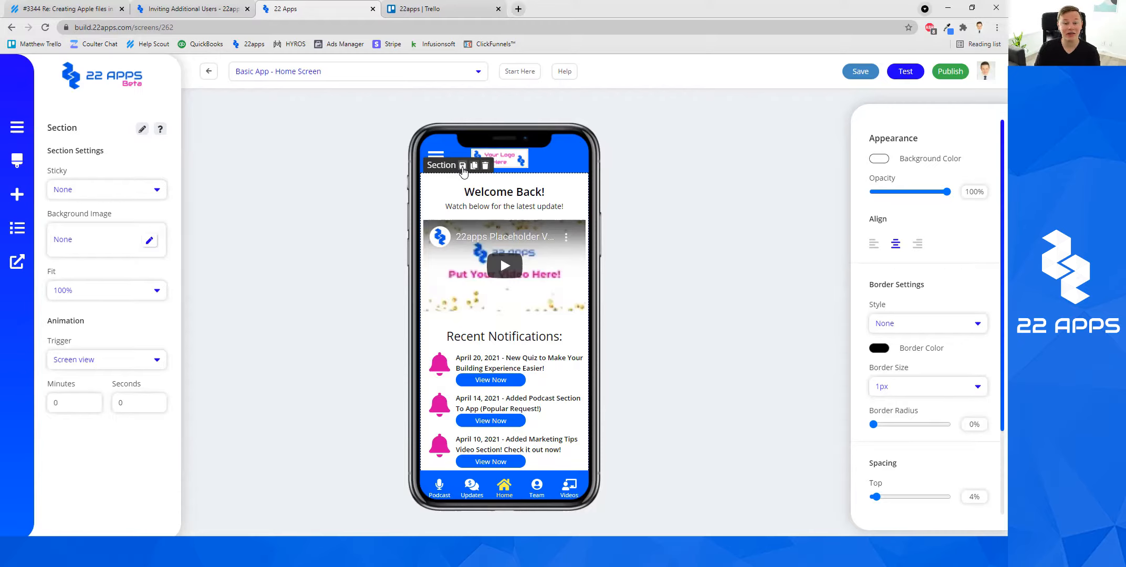
# Step: Save the home screen's section with the welcome video and notifications to the library as "Main Home Section", not as a global item
pyautogui.click(672, 182)
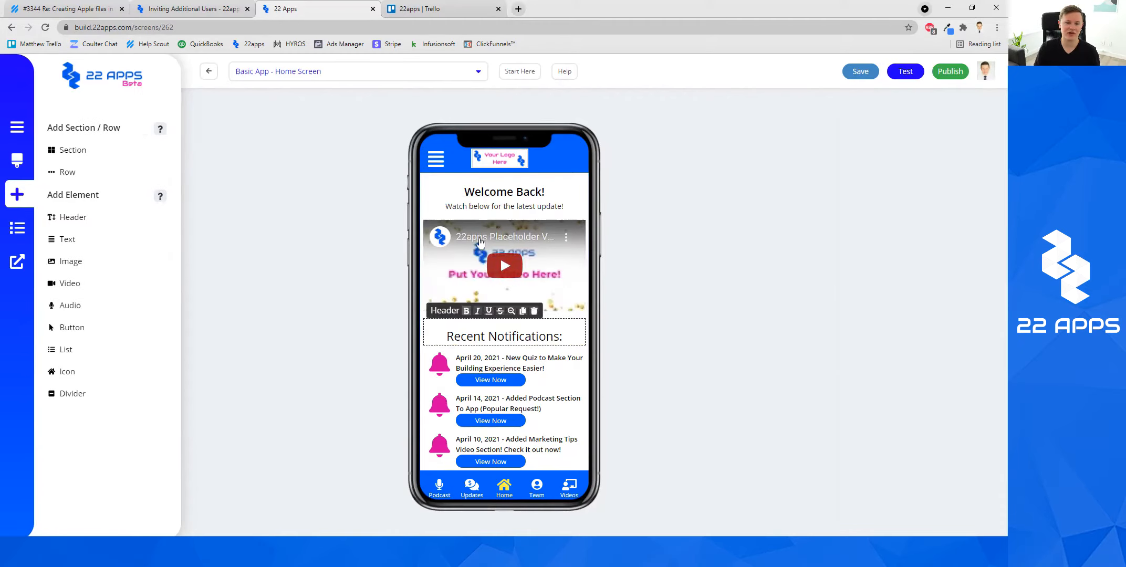
pyautogui.click(511, 311)
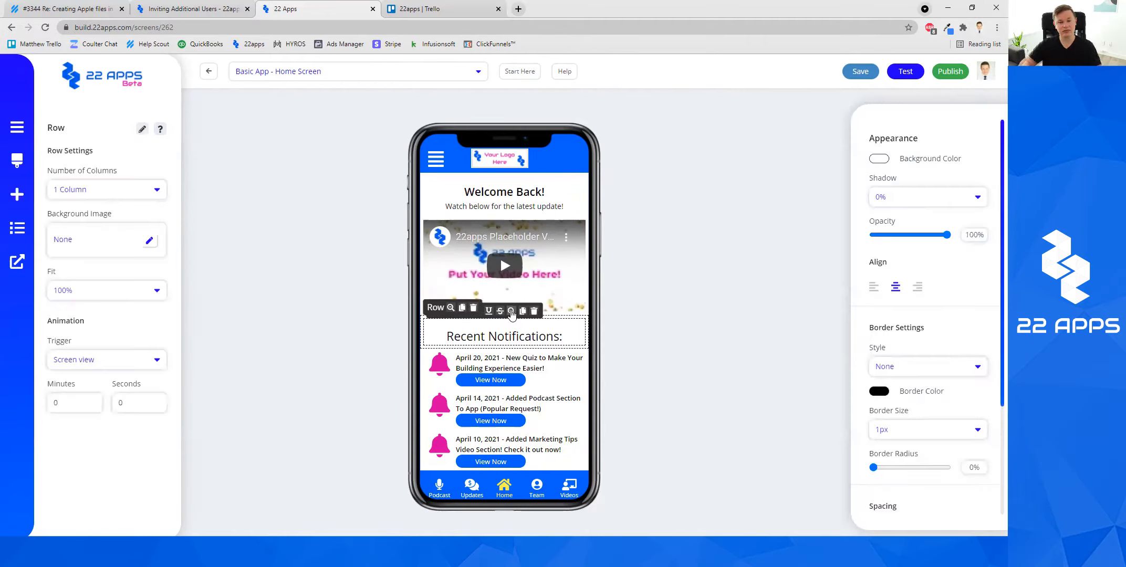
pyautogui.click(451, 310)
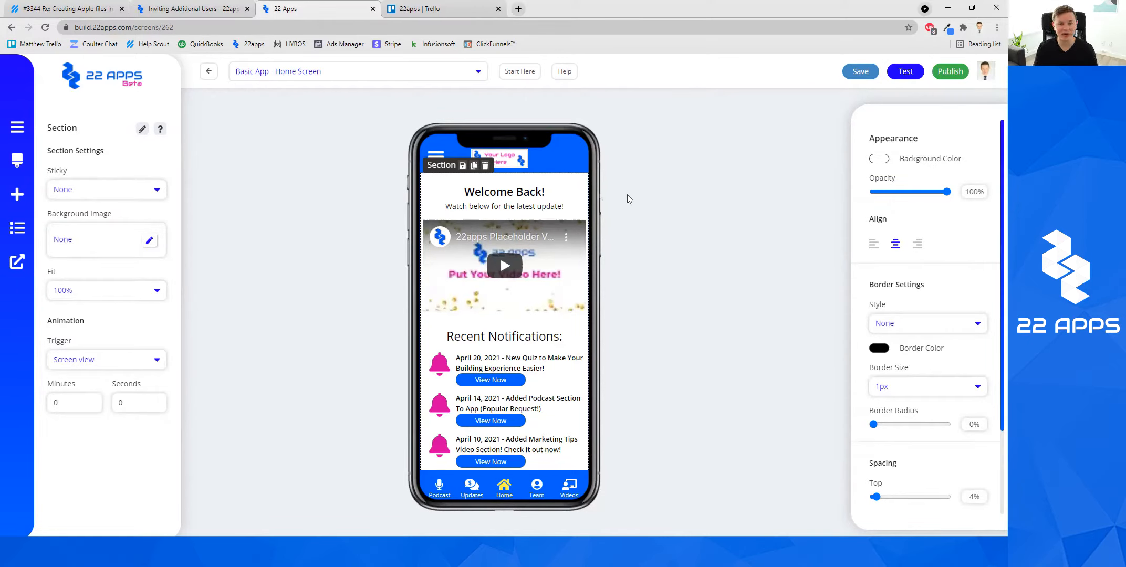
pyautogui.click(462, 166)
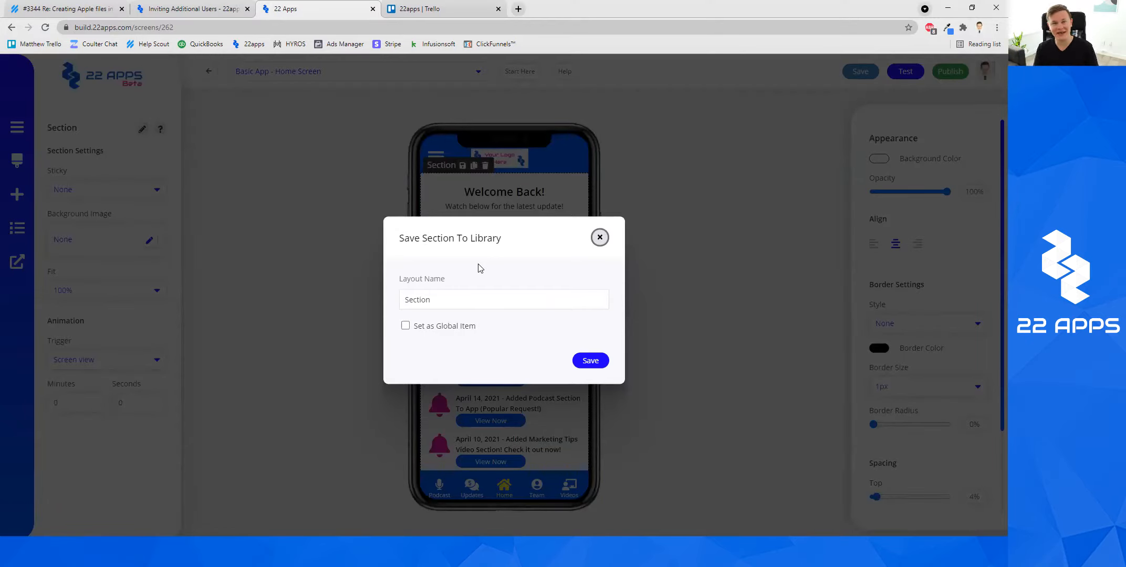
pyautogui.click(448, 298)
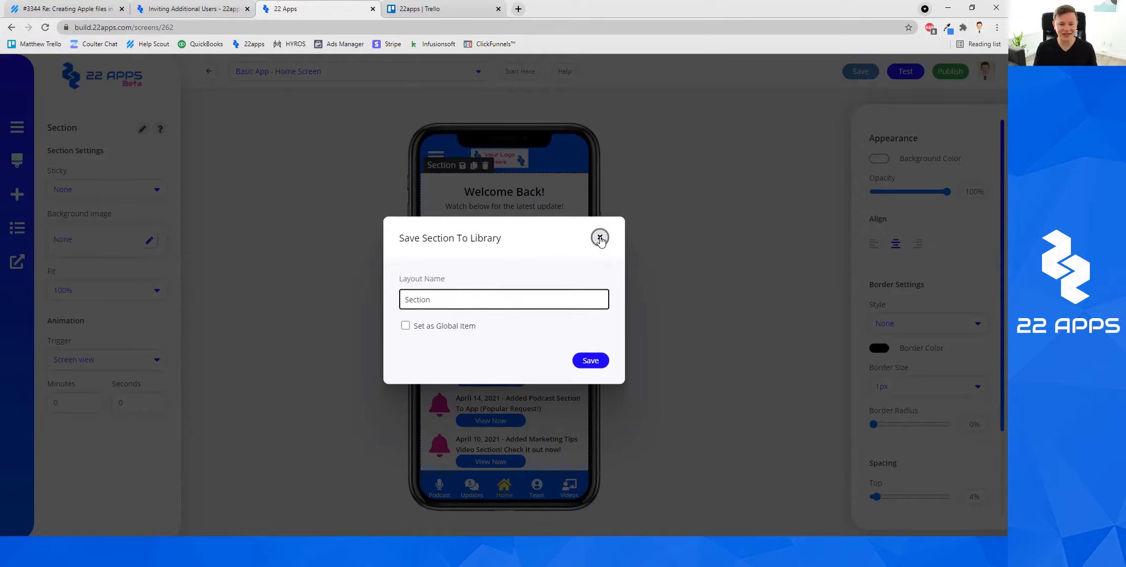
pyautogui.hotkey('ctrl', 'a')
pyautogui.write('M')
pyautogui.press('BackSpace')
pyautogui.write('Main Home Section')
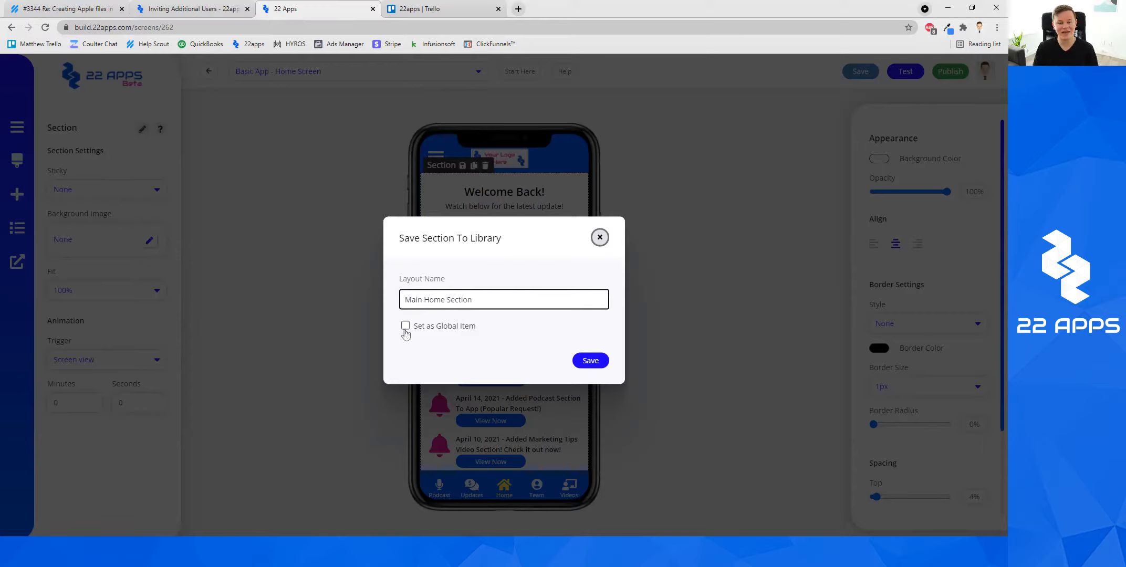
pyautogui.click(404, 331)
pyautogui.click(404, 330)
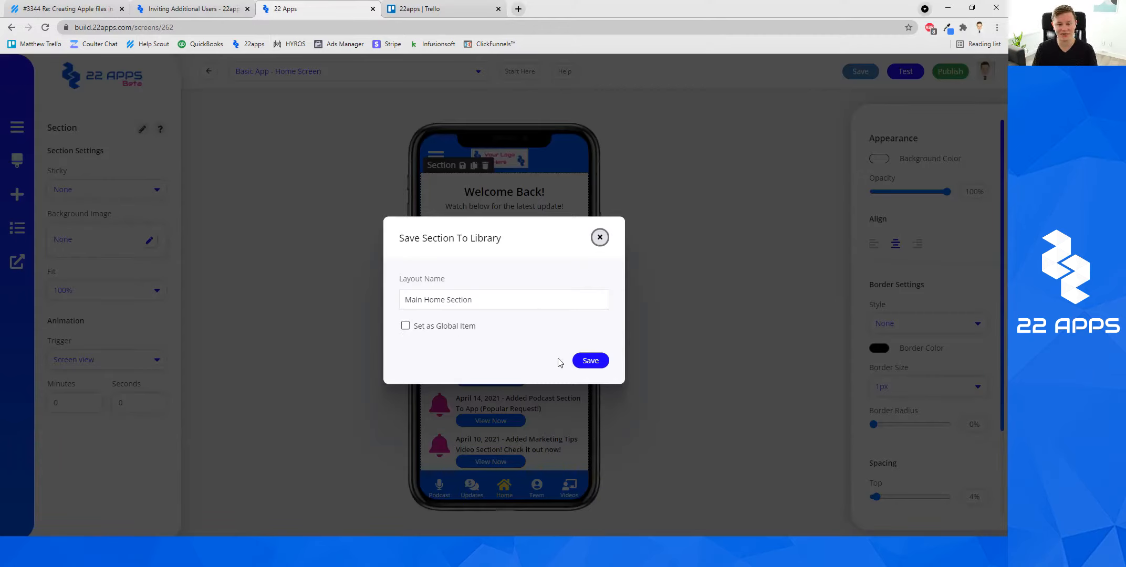
pyautogui.click(599, 362)
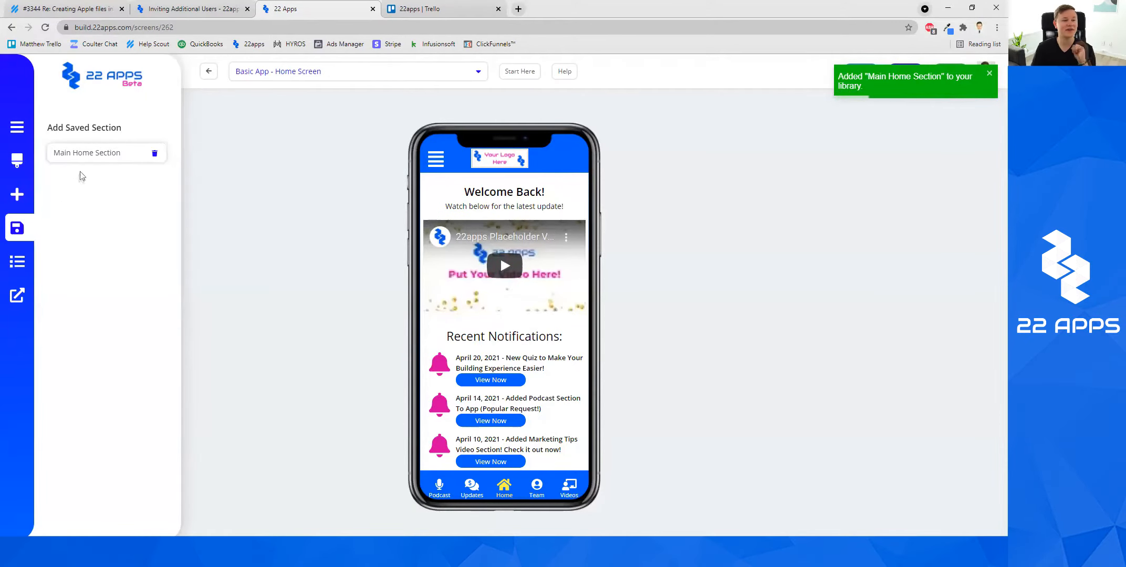
# Step: Save the home screen's changes and switch to the Basic App - Videos Screen
pyautogui.moveTo(79, 157); pyautogui.dragTo(105, 145)
pyautogui.click(326, 71)
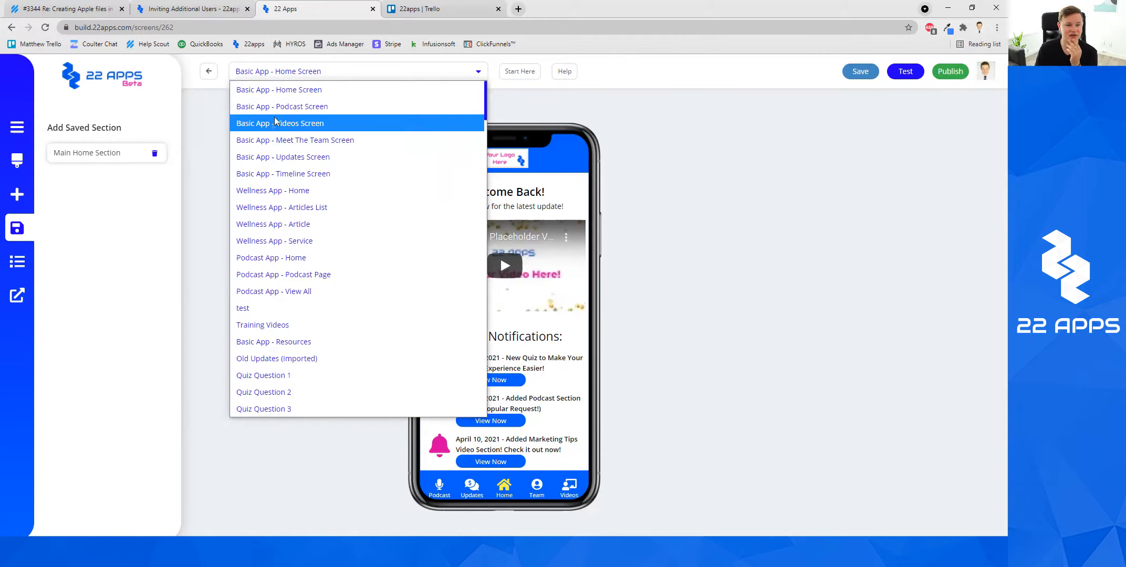
pyautogui.click(318, 124)
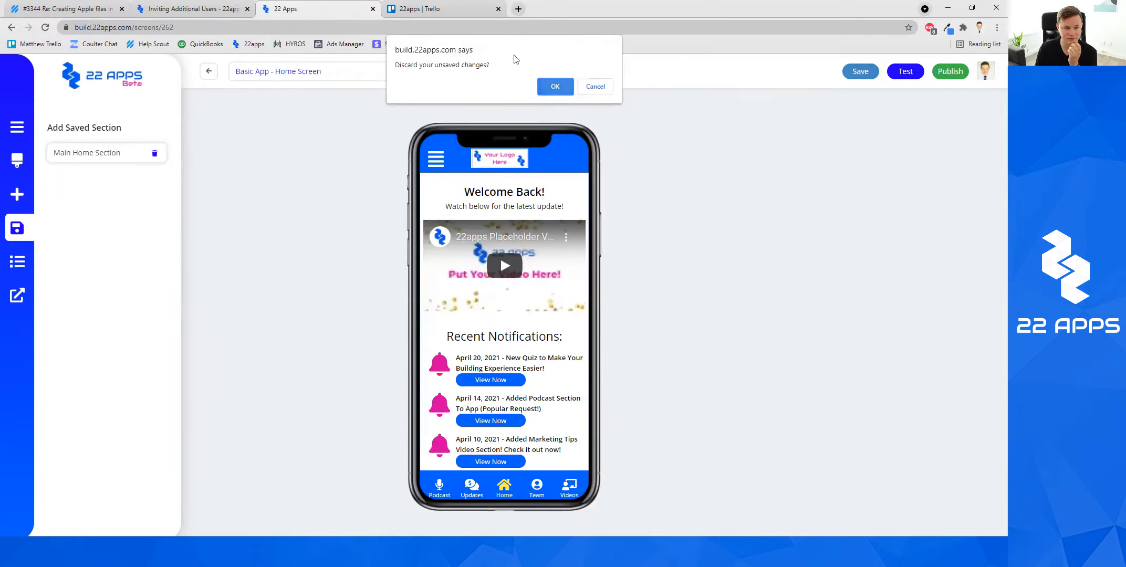
pyautogui.click(594, 86)
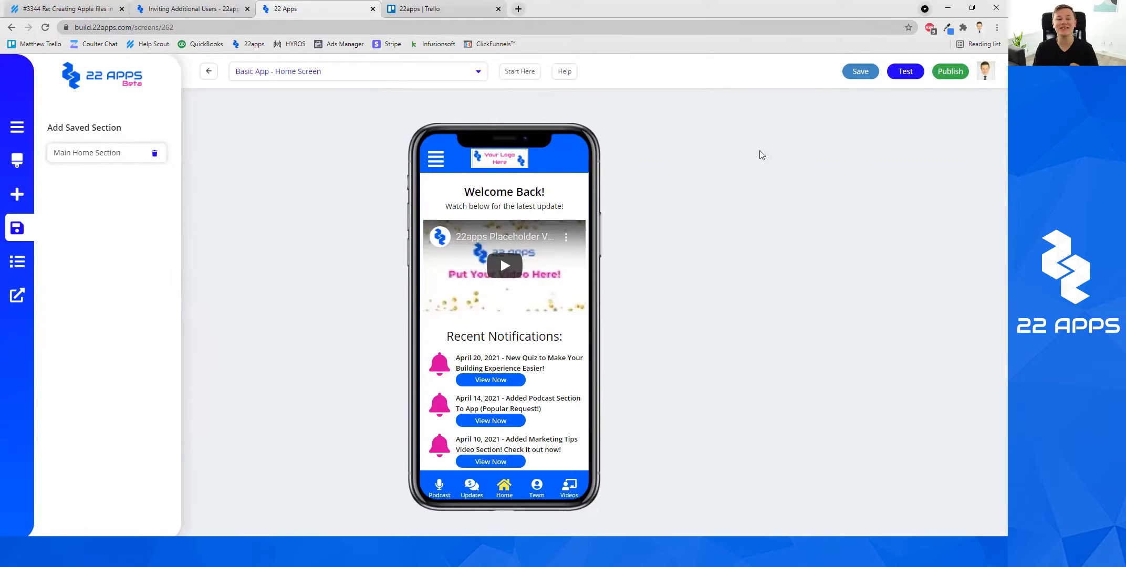
pyautogui.click(861, 72)
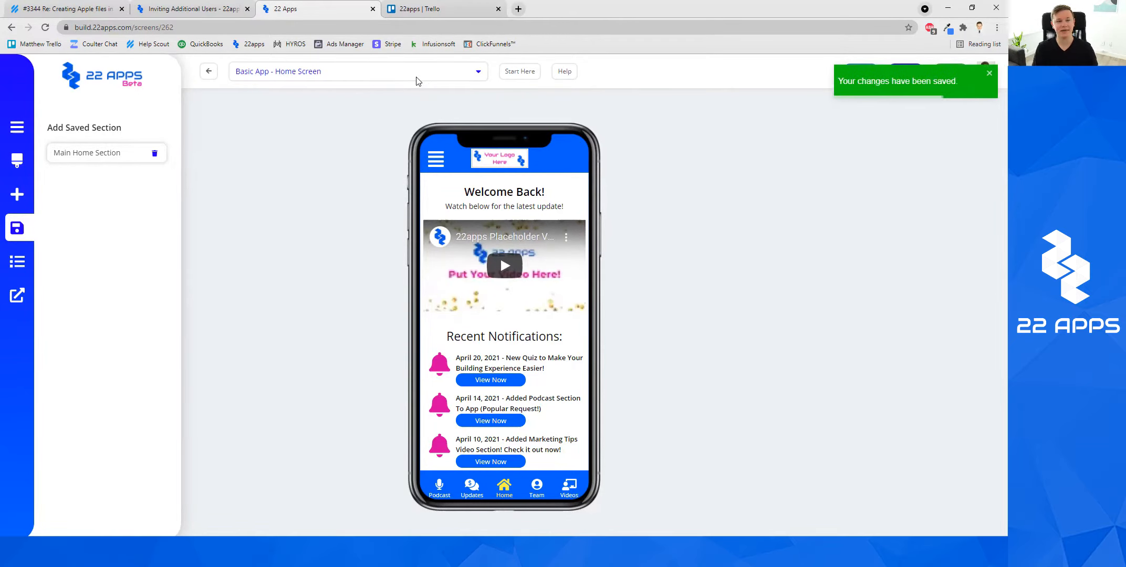
pyautogui.click(415, 75)
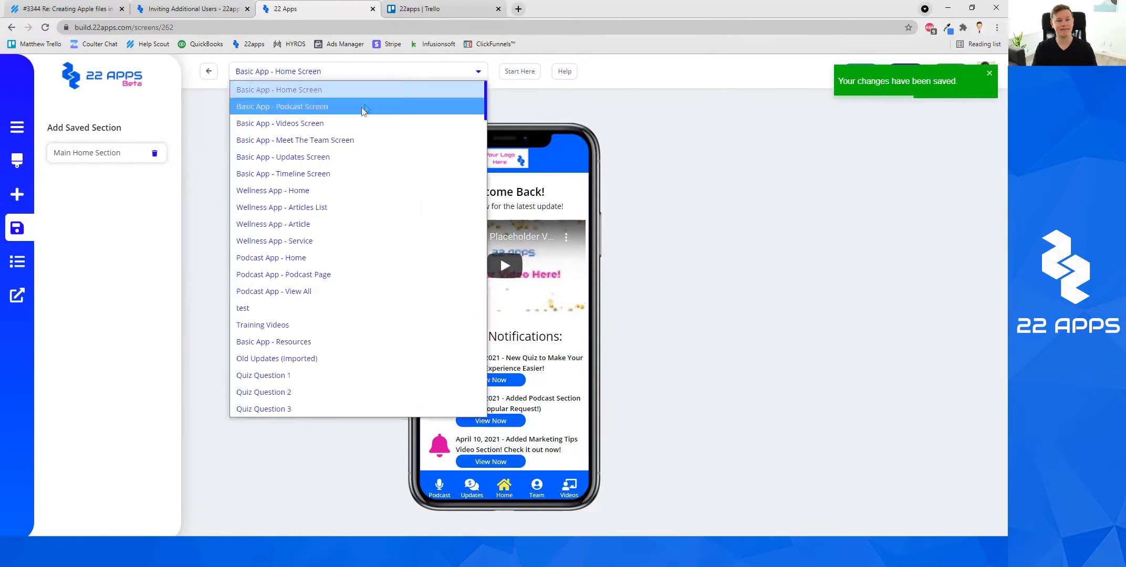
pyautogui.click(331, 126)
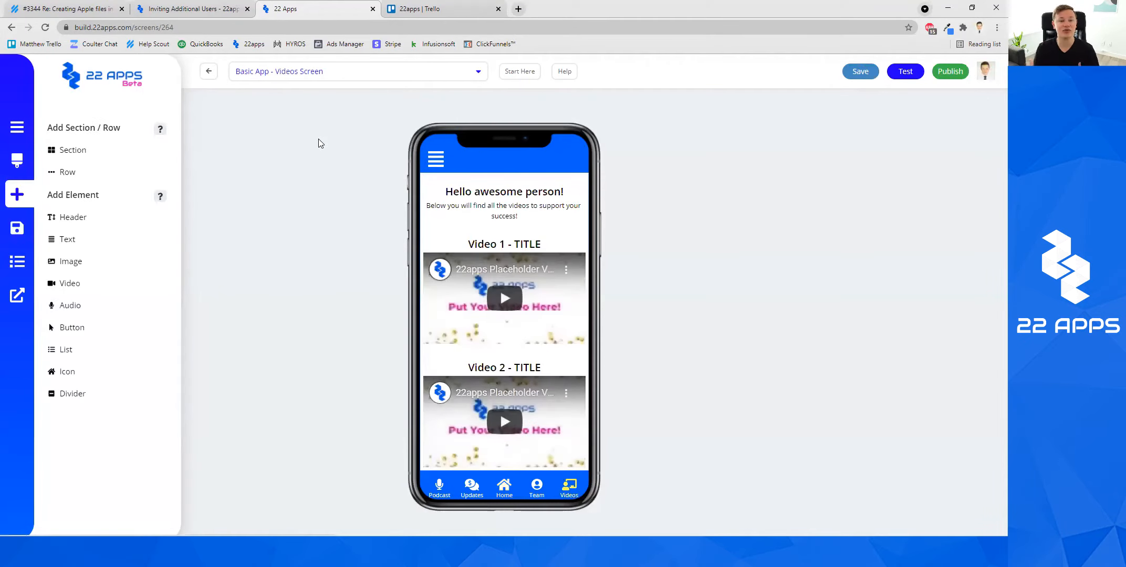
# Step: Insert the saved Main Home Section at the beginning of the videos screen, above the "Hello awesome person!" heading
pyautogui.click(18, 231)
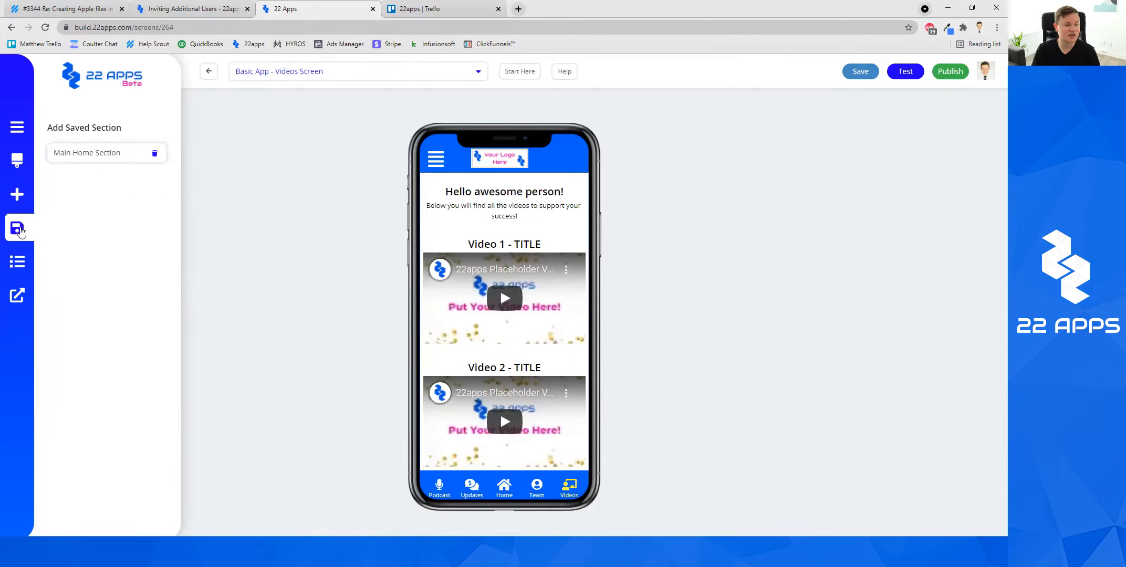
pyautogui.moveTo(87, 152); pyautogui.dragTo(491, 227)
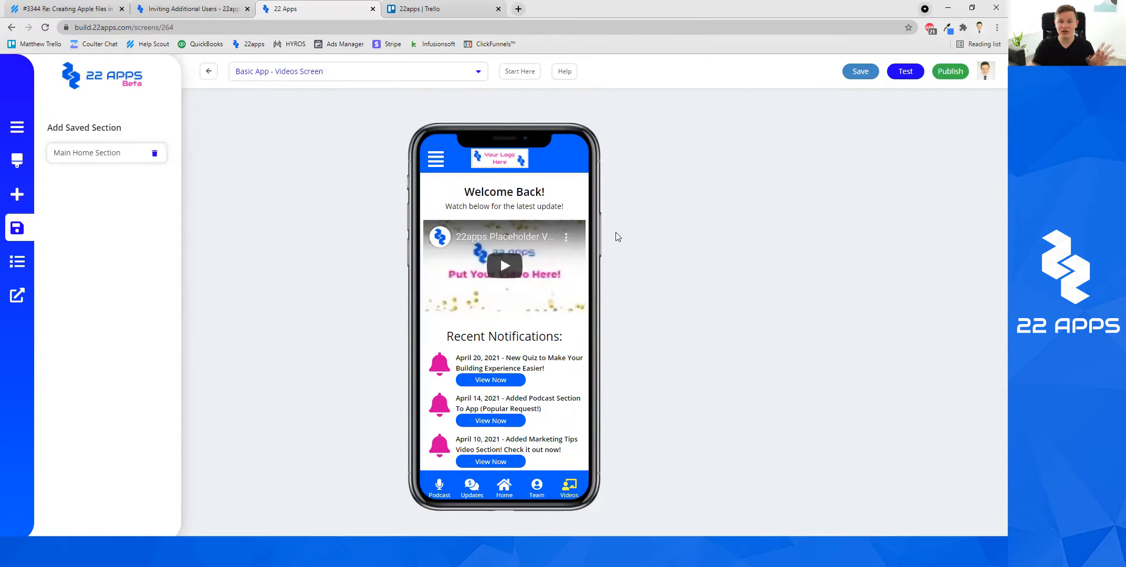
pyautogui.scroll(-4, 523, 310)
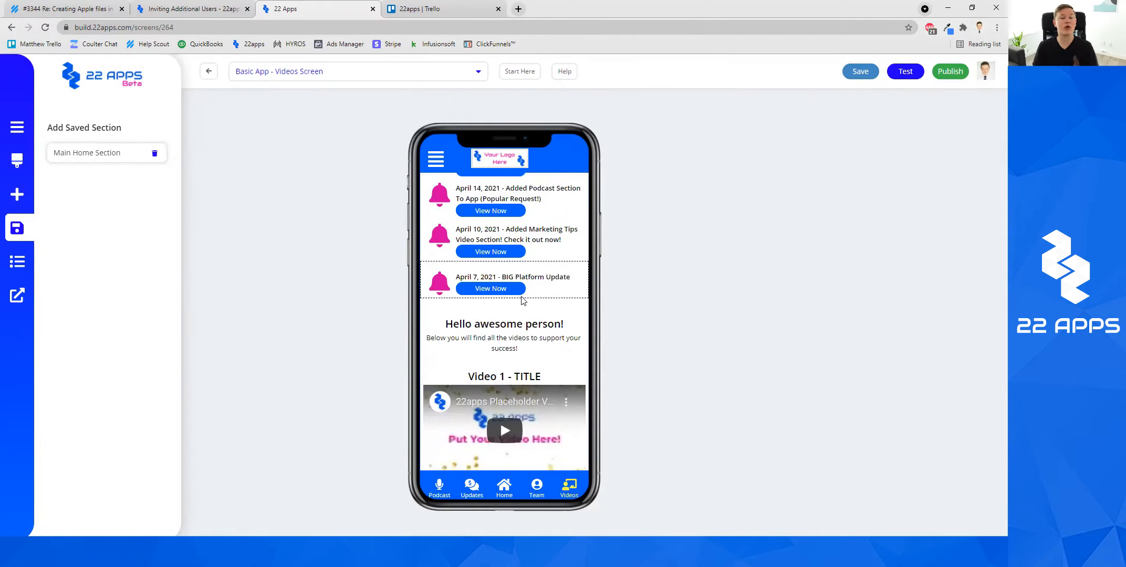
pyautogui.scroll(5, 523, 310)
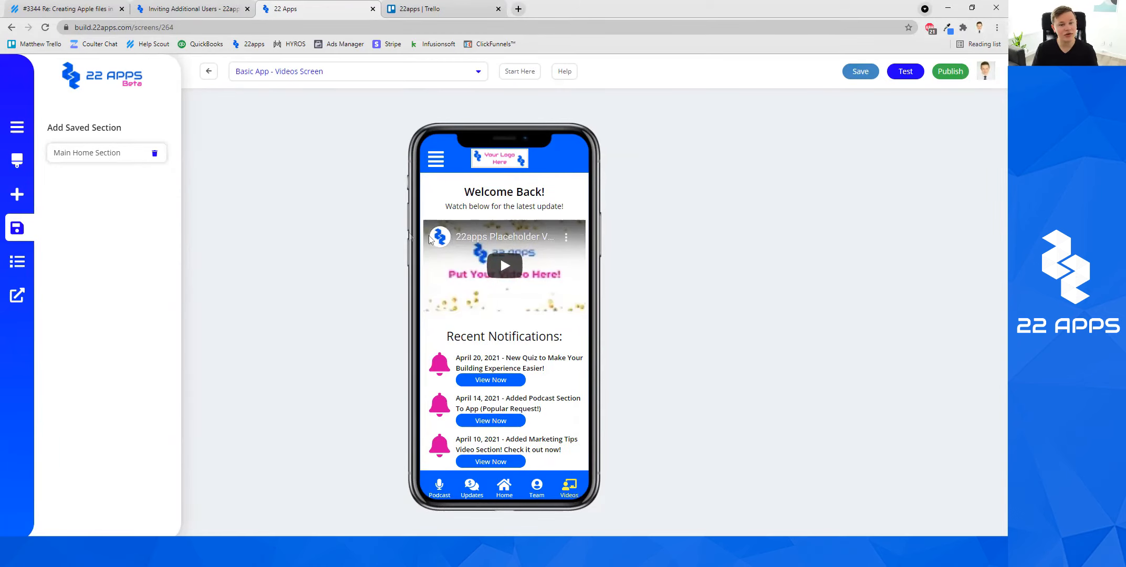
# Step: Add another copy of Main Home Section at the end of the videos screen, below the "ASK NOW" button
pyautogui.scroll(-12, 538, 285)
pyautogui.moveTo(71, 153)
pyautogui.mouseDown()
pyautogui.moveTo(543, 337)
pyautogui.moveTo(525, 358)
pyautogui.moveTo(87, 160)
pyautogui.mouseUp()
pyautogui.scroll(-5, 458, 320)
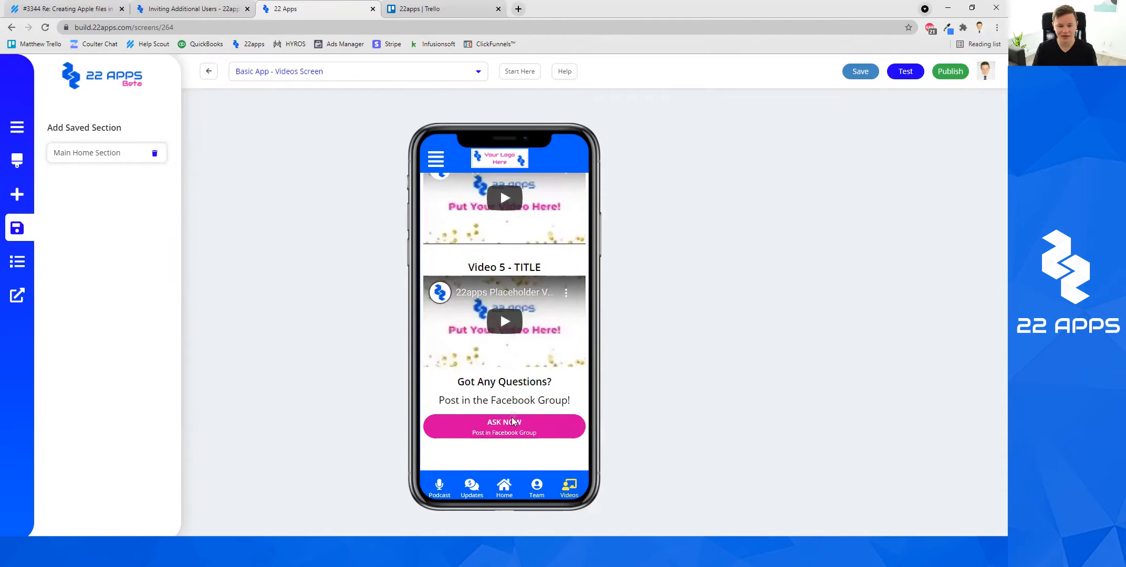
pyautogui.scroll(-5, 513, 415)
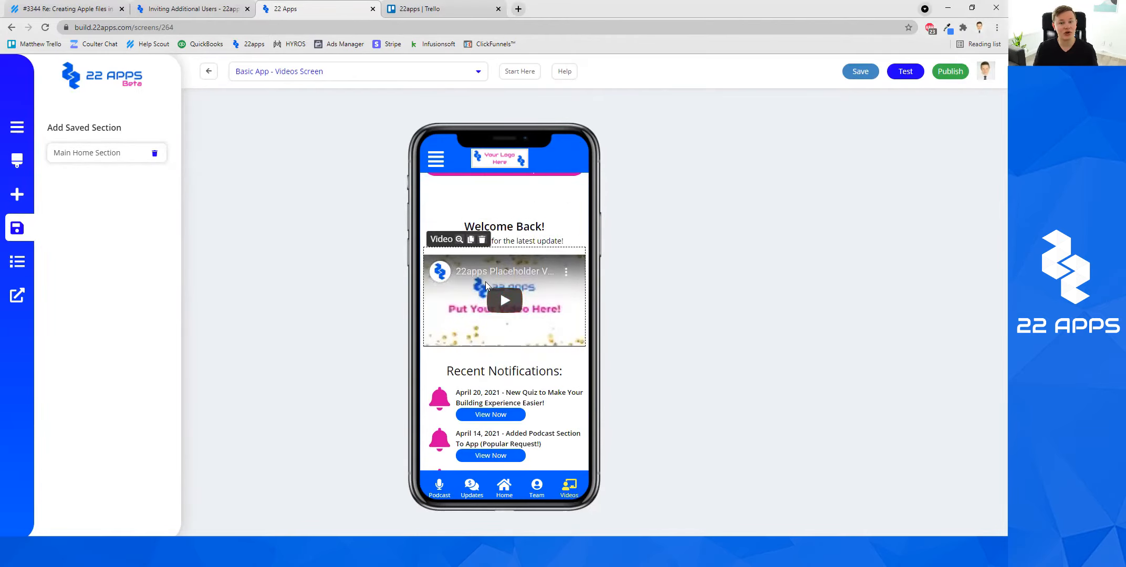
pyautogui.scroll(-2, 494, 286)
pyautogui.scroll(4, 536, 297)
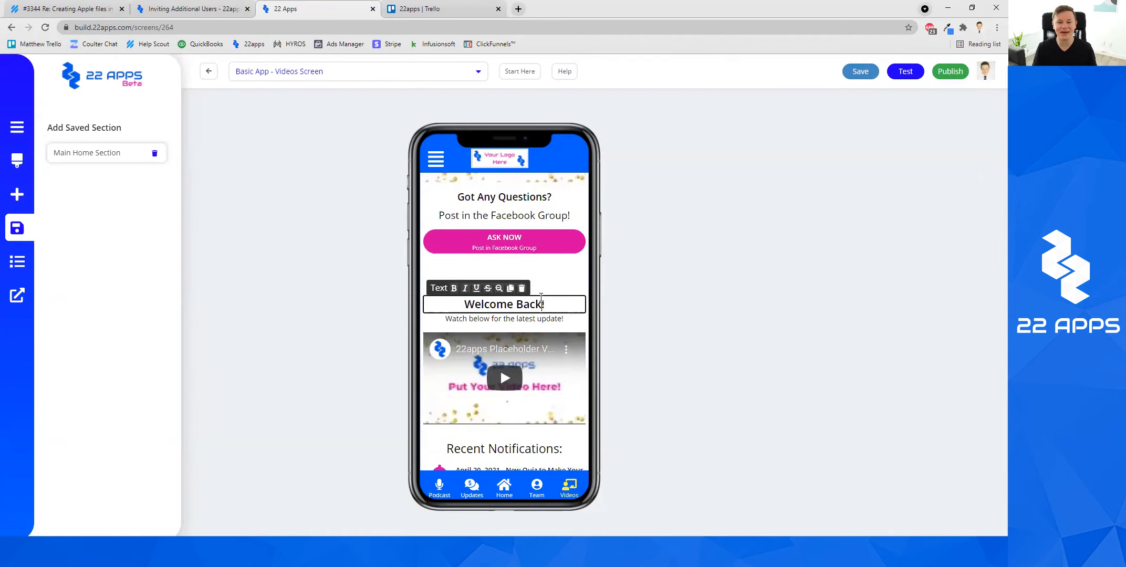
# Step: Change the lower copy's welcome heading to "Welcome Backsadfsdf!" and compare it with the copy at the start of the screen
pyautogui.click(541, 298)
pyautogui.write('sadfsdf')
pyautogui.click(683, 280)
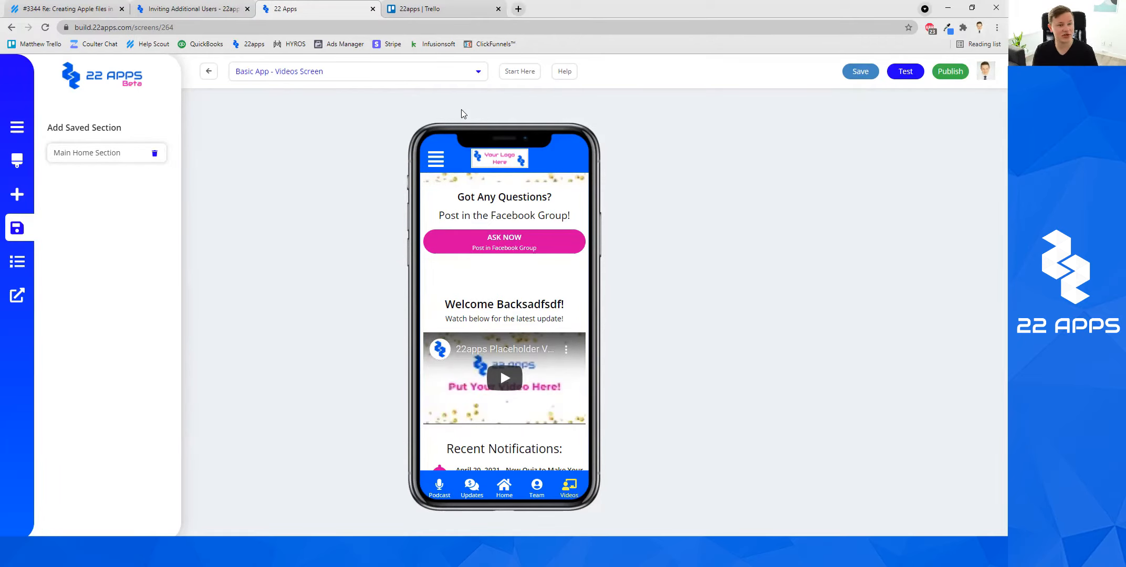
pyautogui.scroll(5, 525, 246)
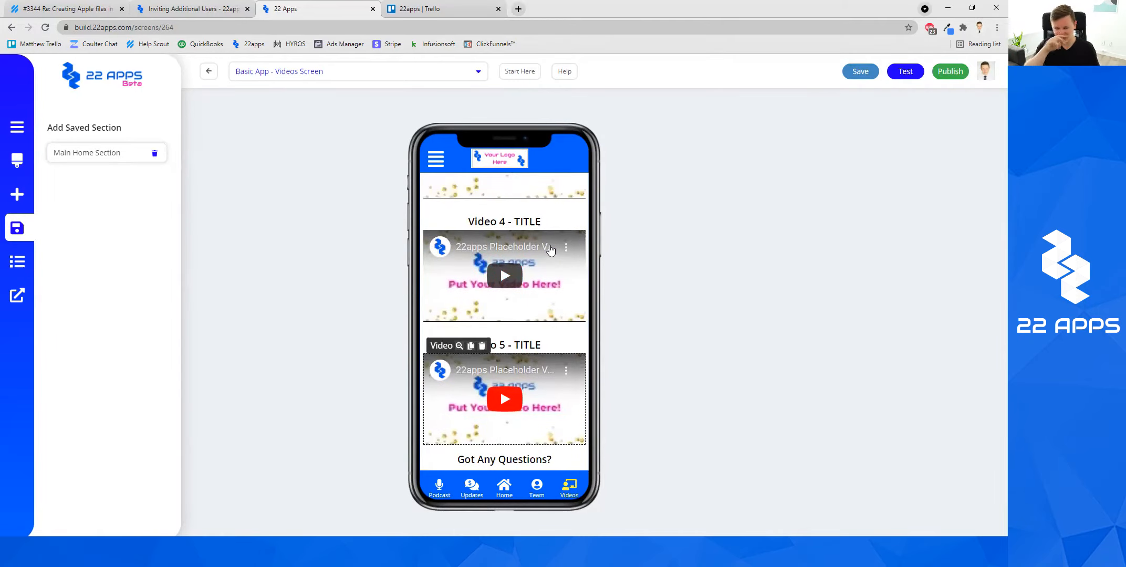
pyautogui.scroll(10, 550, 249)
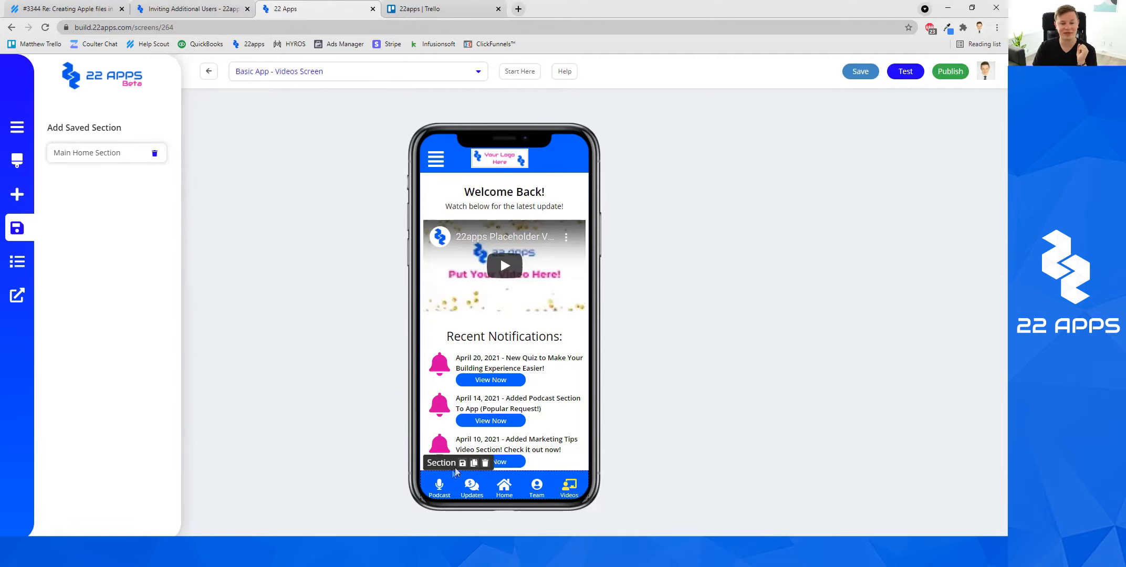
# Step: Save the videos screen's navigation bar section to the library as a global item named "Bottom Menu"
pyautogui.click(462, 463)
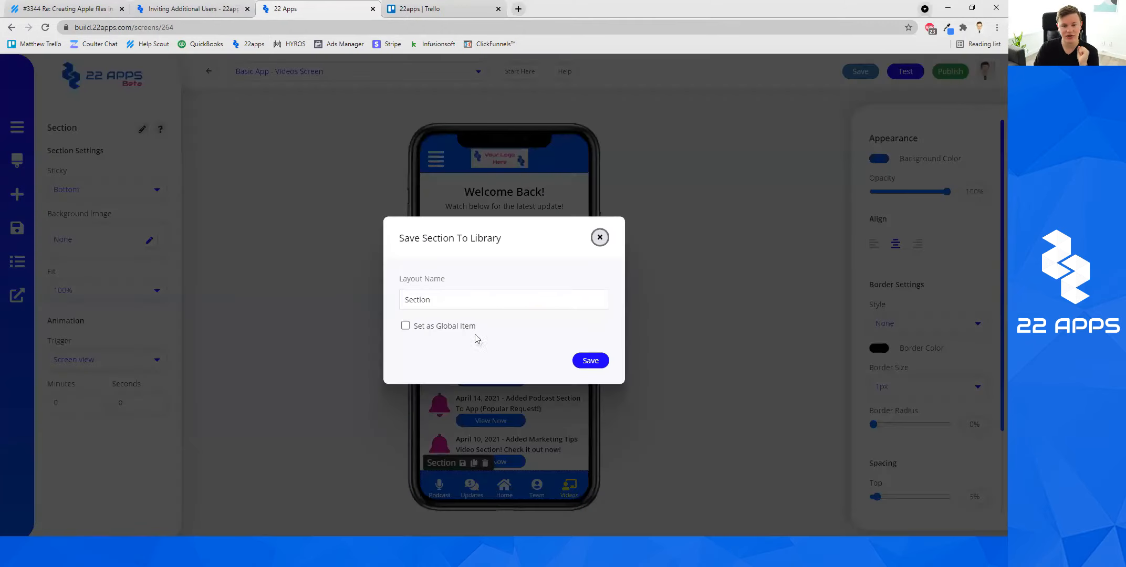
pyautogui.doubleClick(449, 302)
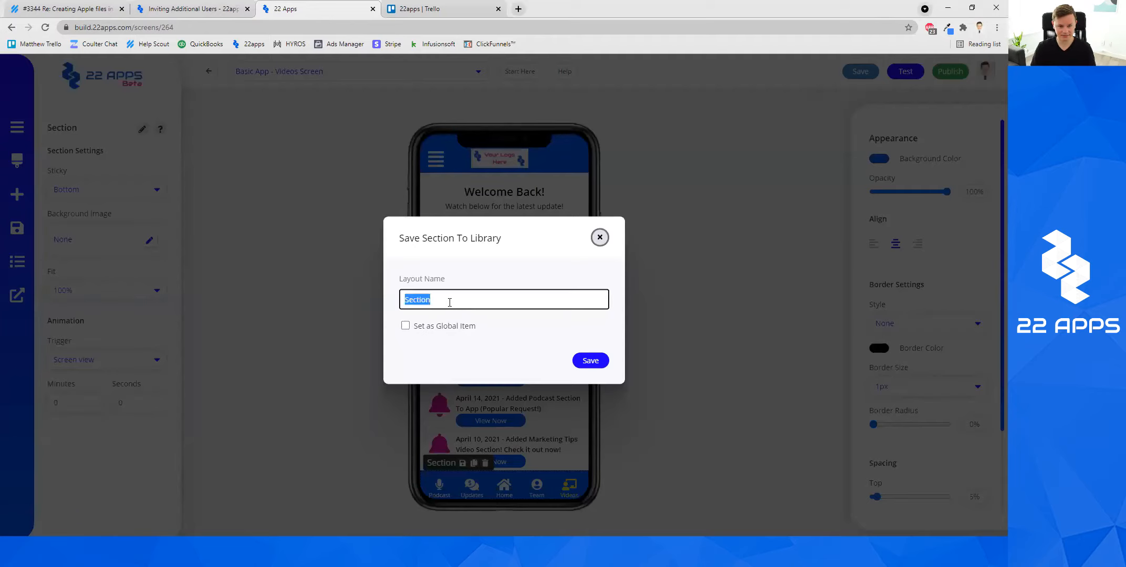
pyautogui.write('Bottom Menu')
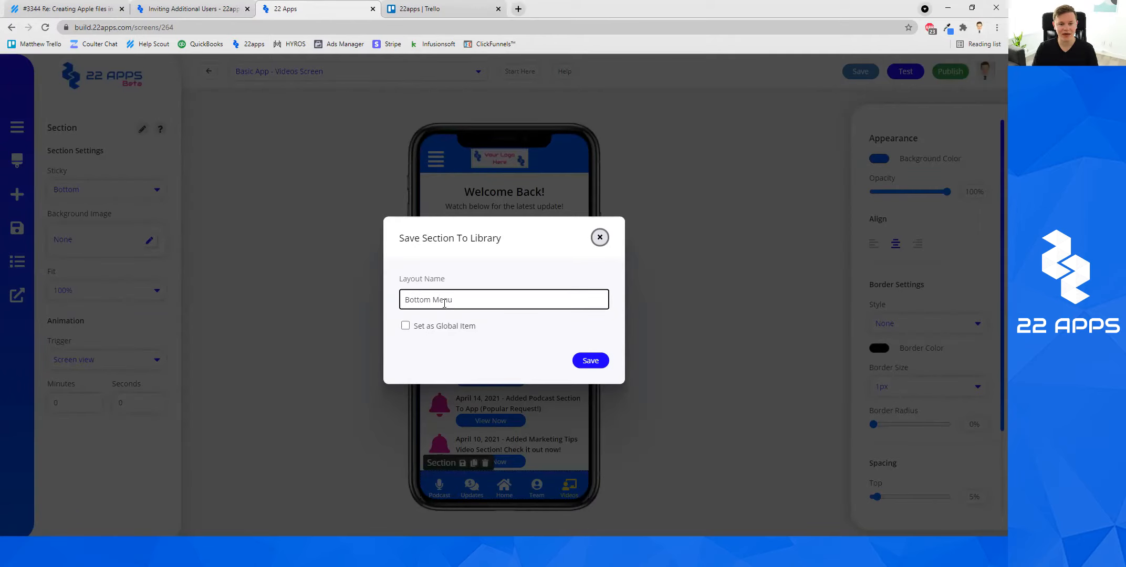
pyautogui.click(405, 326)
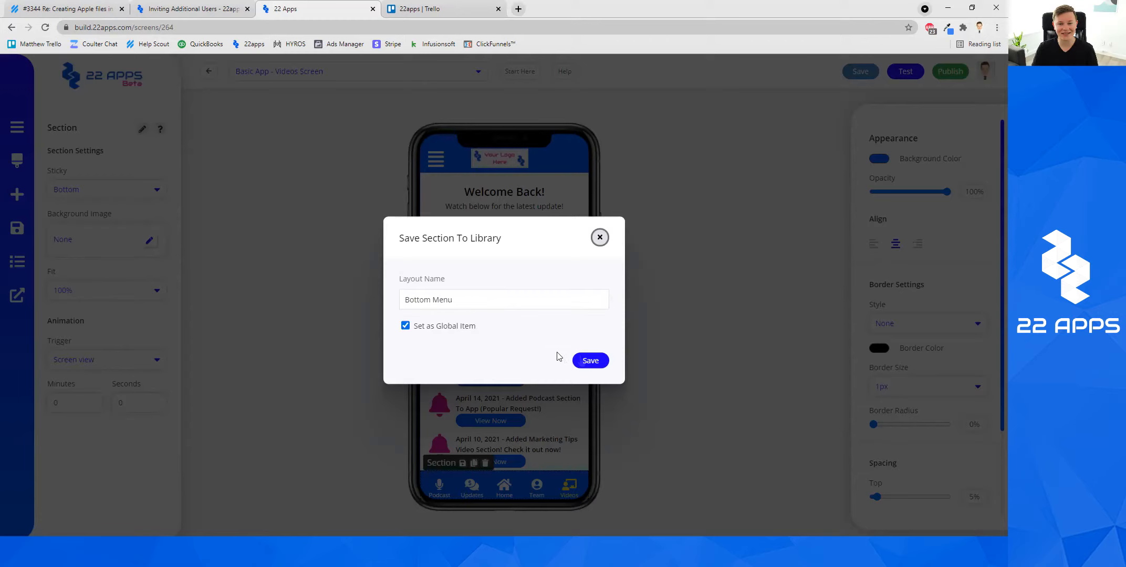
pyautogui.click(603, 363)
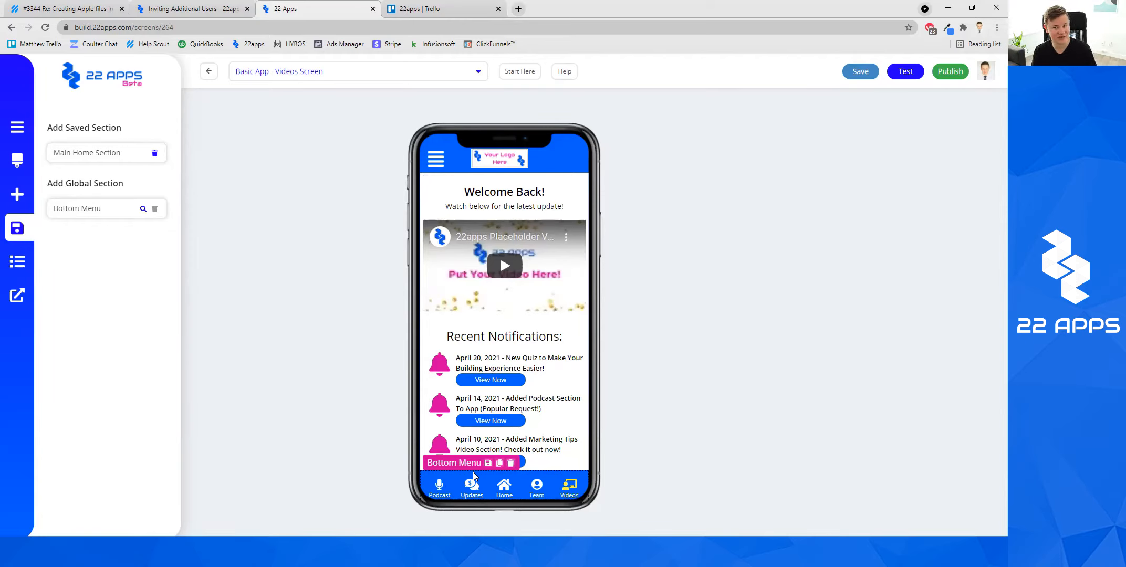
# Step: Try to edit the Podcast label text inside the global Bottom Menu
pyautogui.click(466, 503)
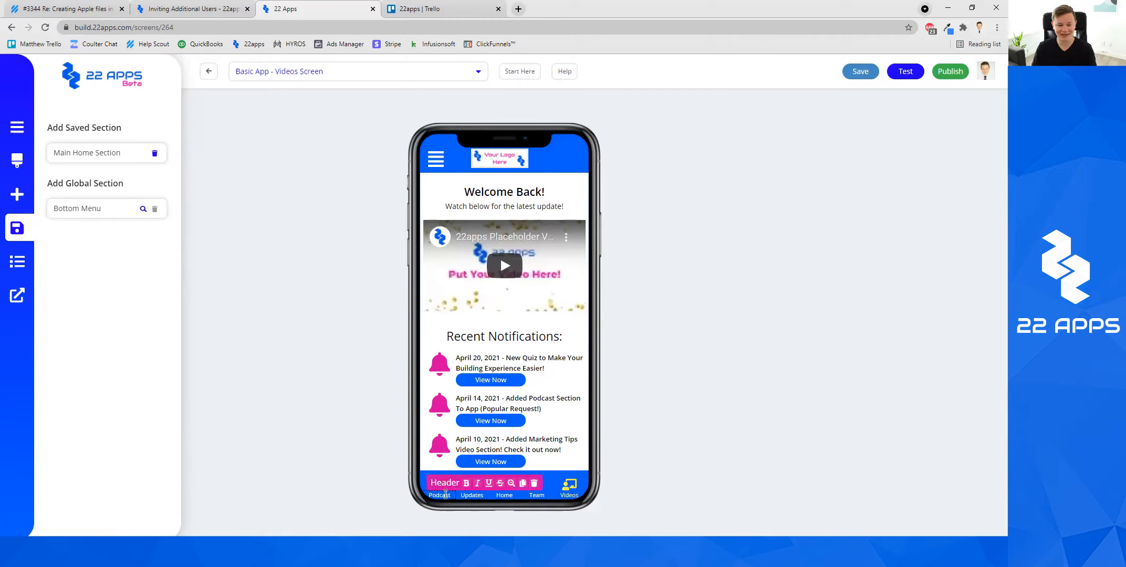
pyautogui.click(455, 494)
pyautogui.write('ttt')
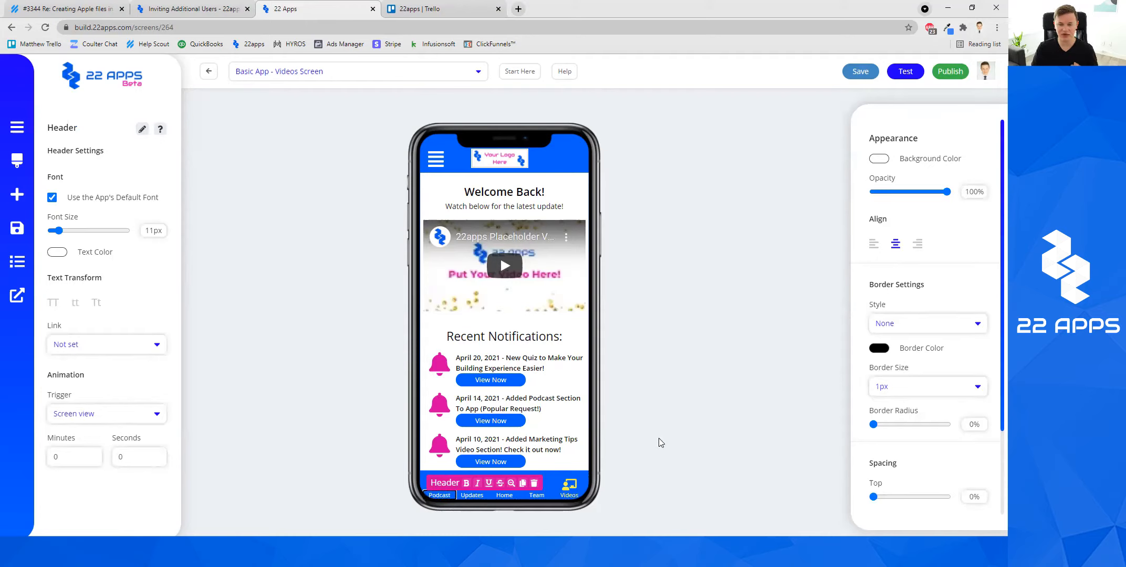
pyautogui.click(659, 438)
# Step: Save the videos screen's changes and switch to the Basic App - Home Screen
pyautogui.click(854, 75)
pyautogui.click(356, 74)
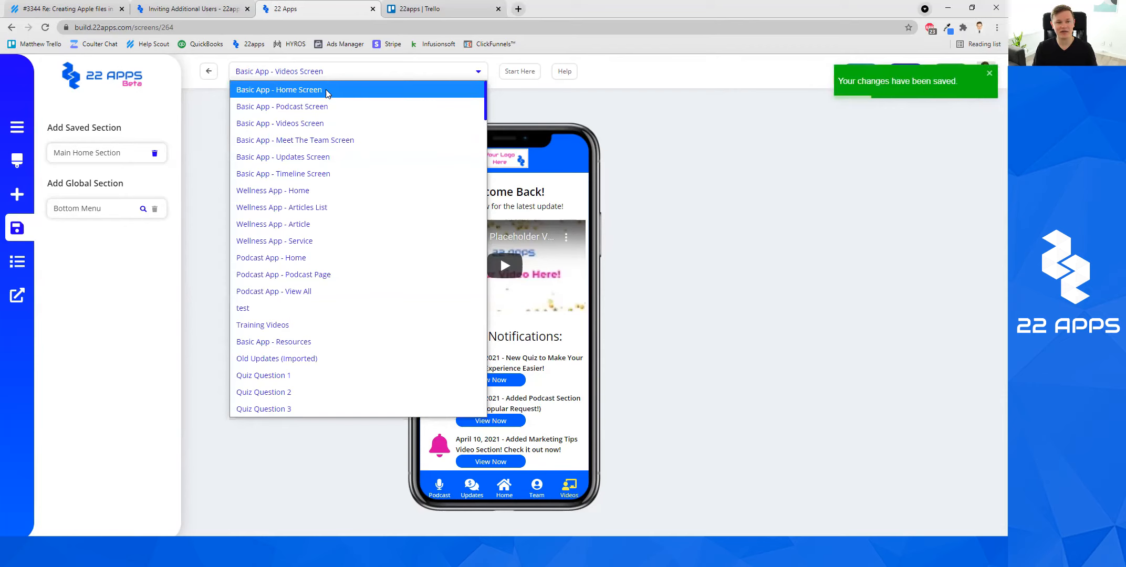
pyautogui.click(325, 90)
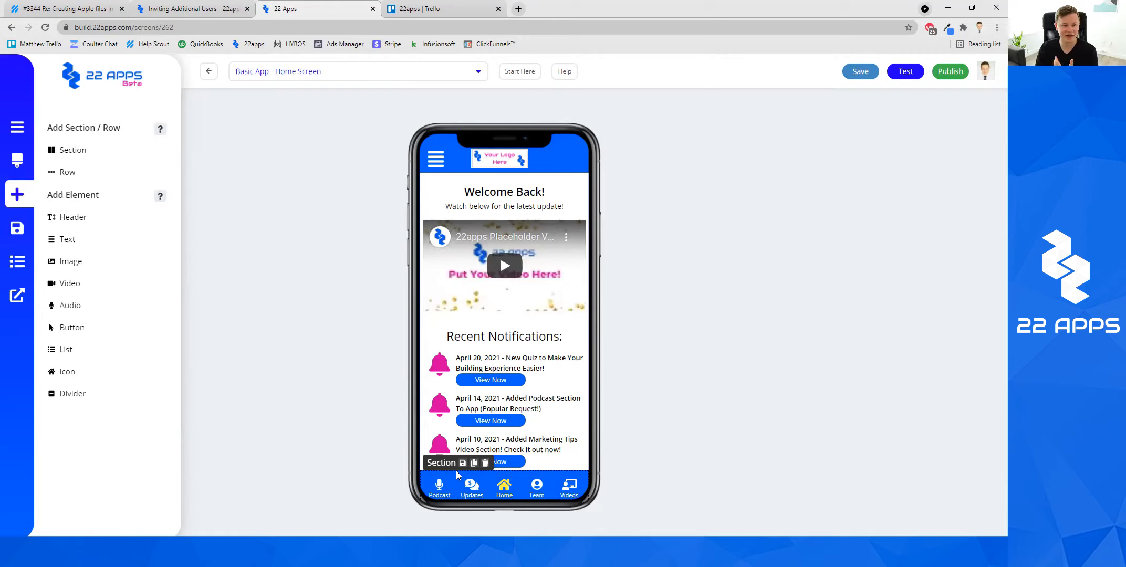
# Step: Delete the home screen's existing bottom navigation section and open the library of saved and global sections
pyautogui.click(485, 463)
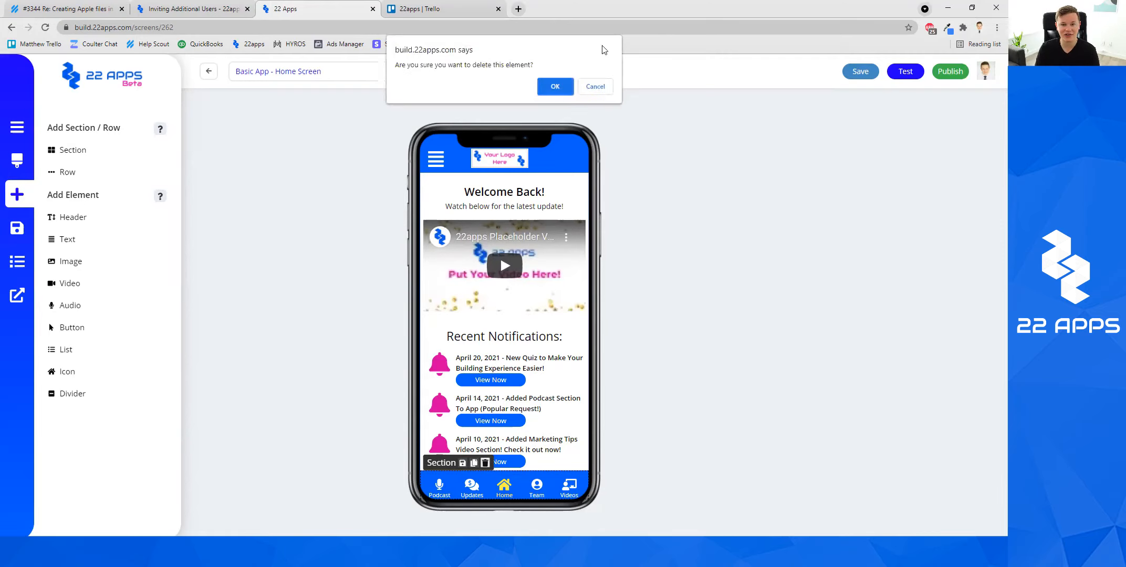
pyautogui.click(556, 86)
pyautogui.click(17, 227)
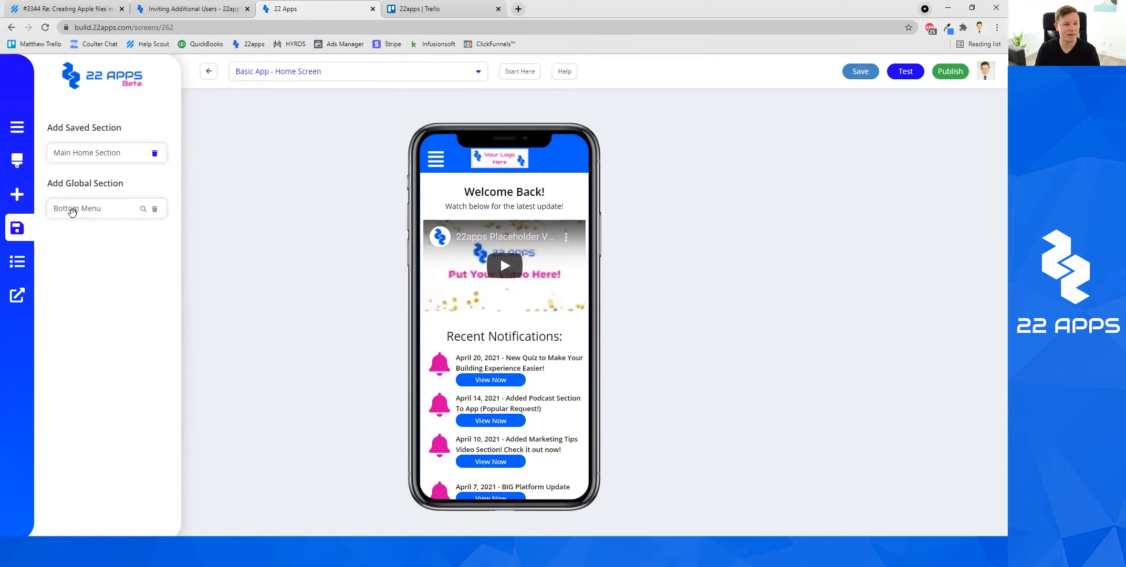
# Step: Add the global Bottom Menu section to the bottom of the home screen and save the screen
pyautogui.moveTo(72, 210); pyautogui.dragTo(433, 473)
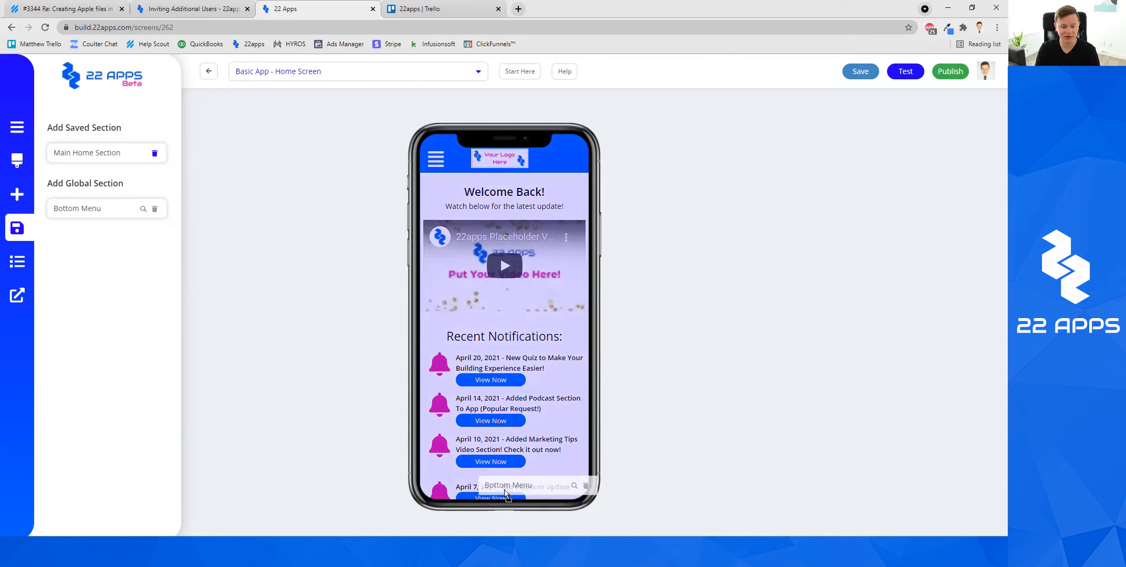
pyautogui.click(431, 474)
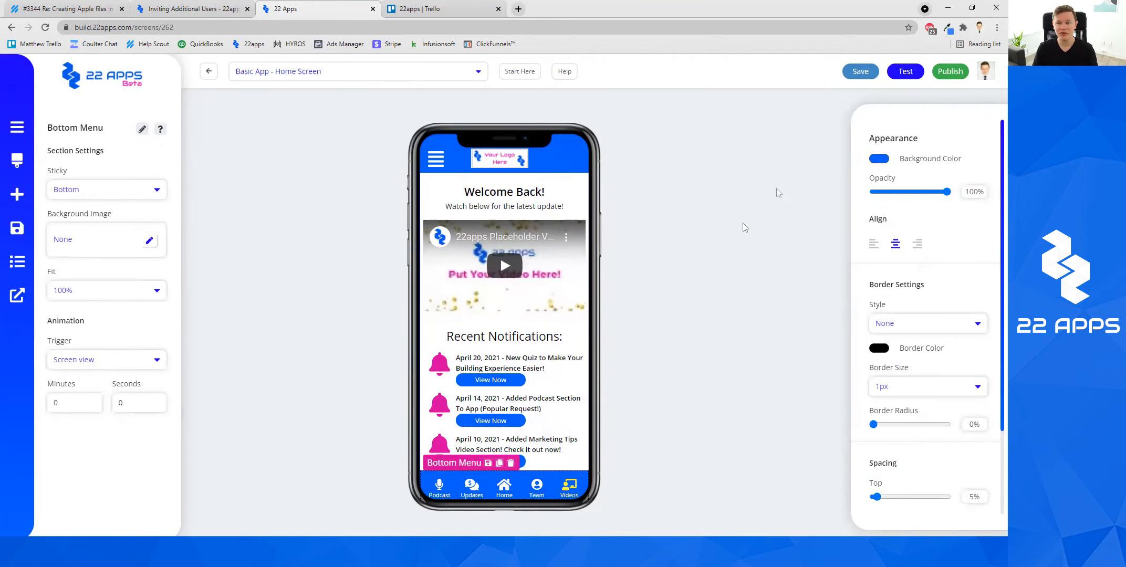
pyautogui.click(866, 71)
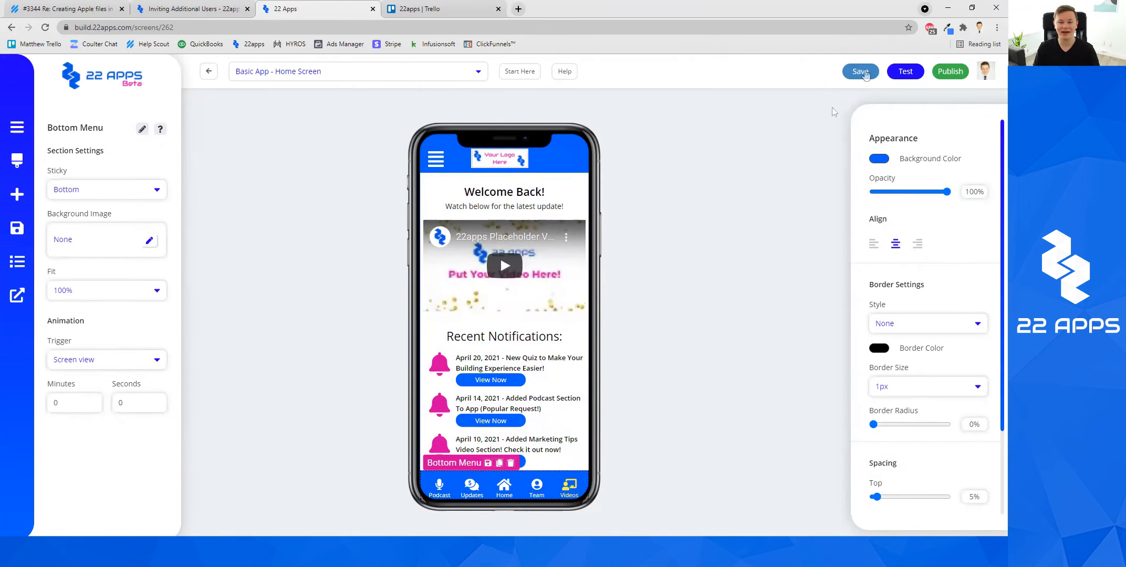
# Step: Change the Podcast label in the home screen's global Bottom Menu to "Podcastttt" and save the change
pyautogui.doubleClick(451, 493)
pyautogui.click(733, 428)
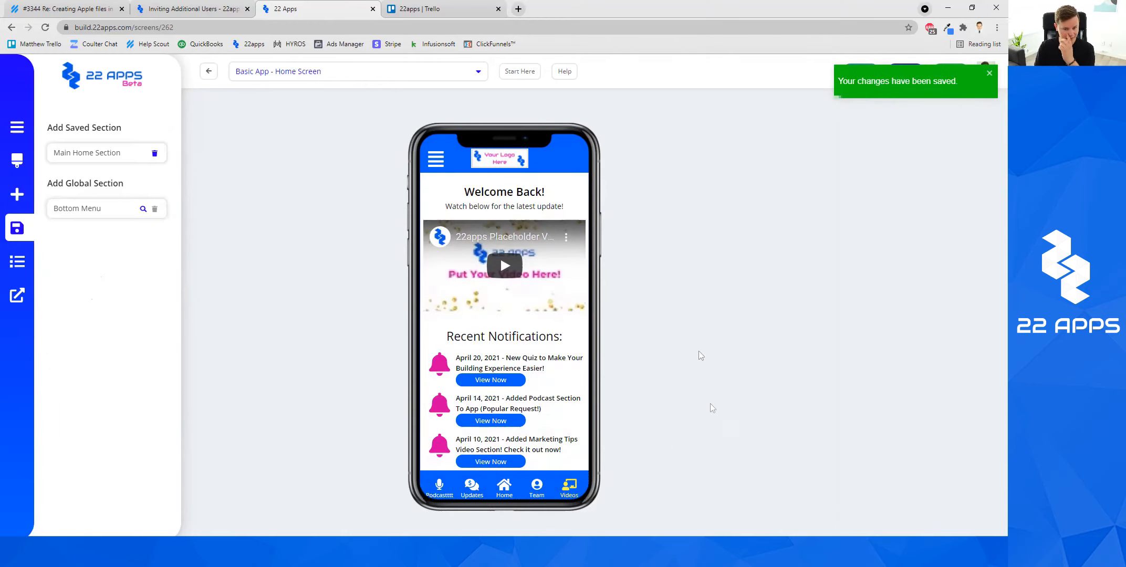
pyautogui.click(856, 73)
# Step: Switch to the Basic App - Videos Screen and select the podcast label in its bottom menu
pyautogui.click(315, 71)
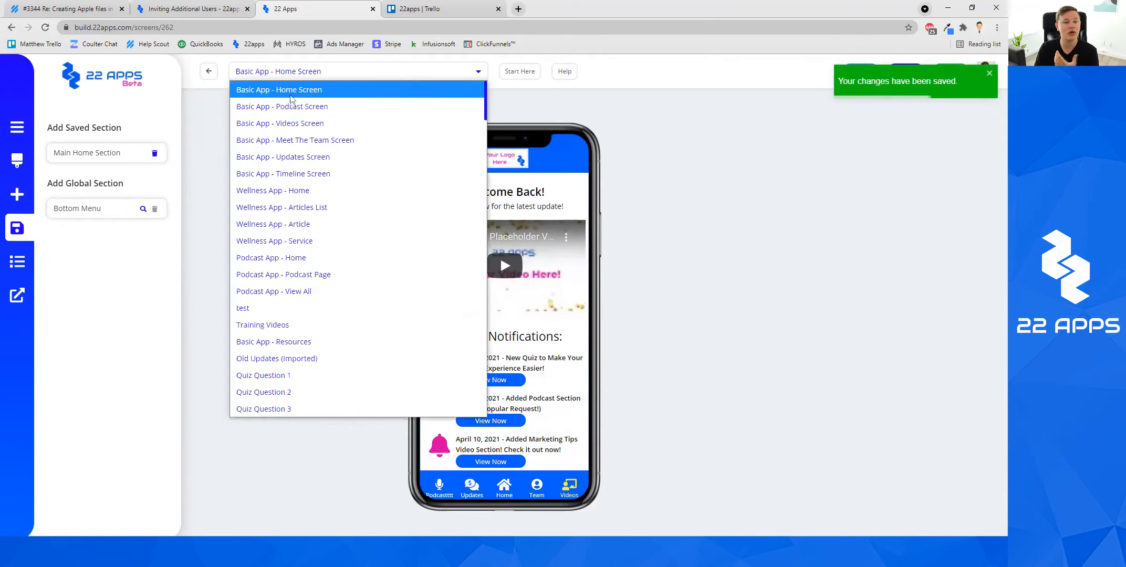
pyautogui.click(296, 124)
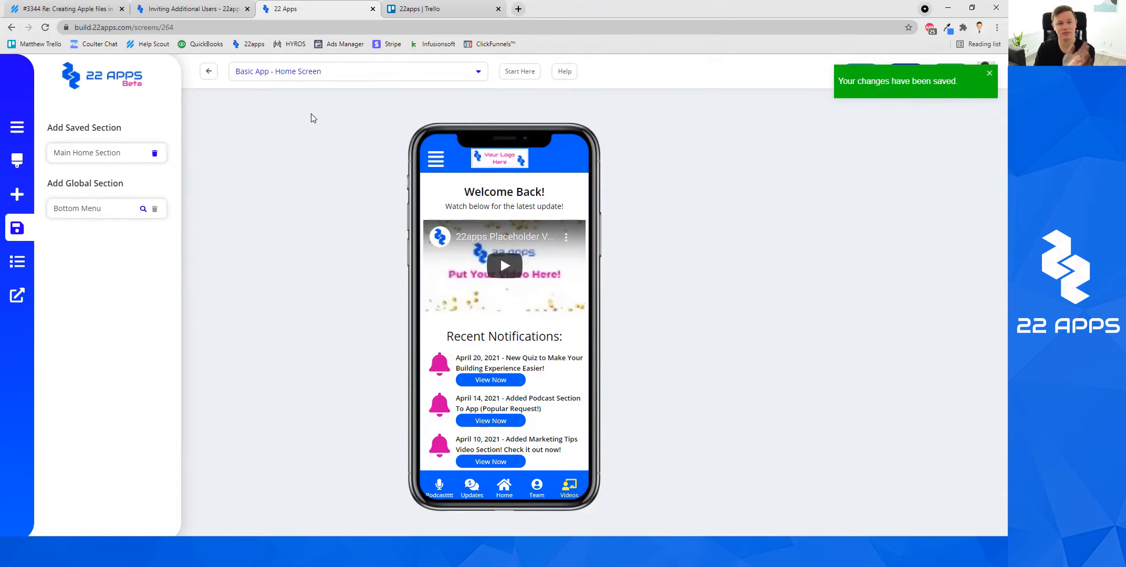
pyautogui.click(446, 495)
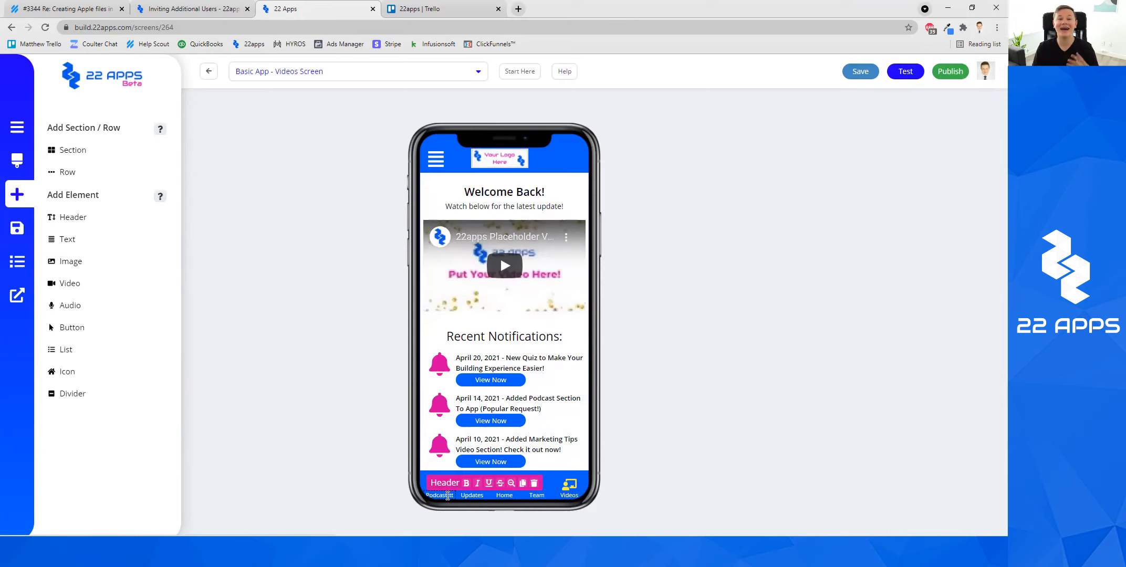